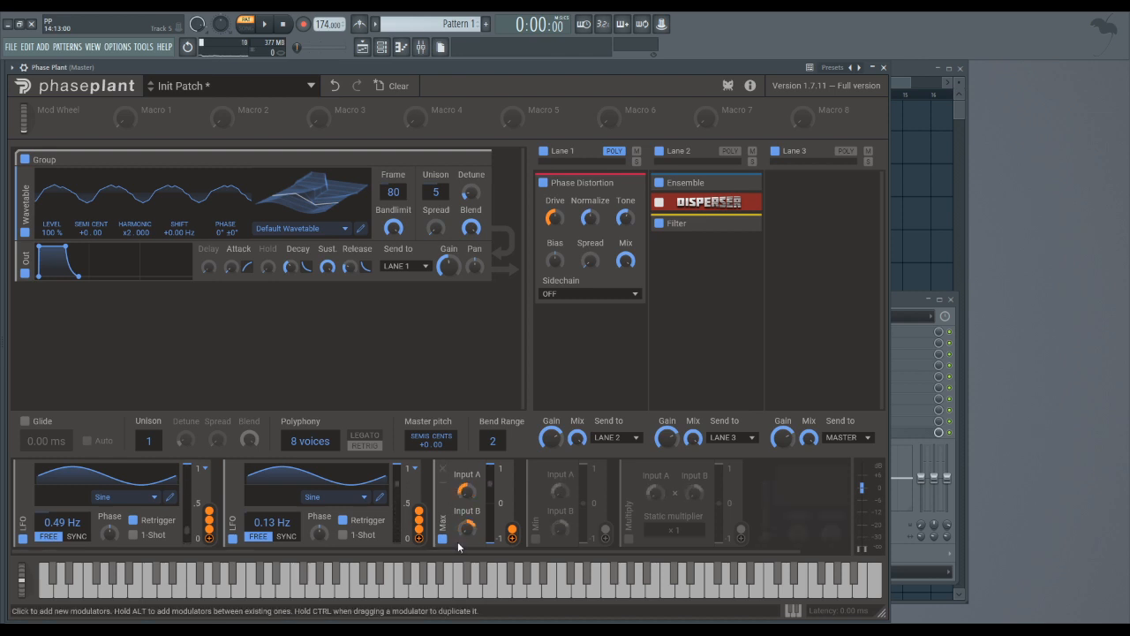
- Show the Max modulator's available targets, then briefly switch the Min and Multiply modulators on and off again
{"action": "left_click_drag", "start_coordinate": [512, 533], "coordinate": [537, 519]}
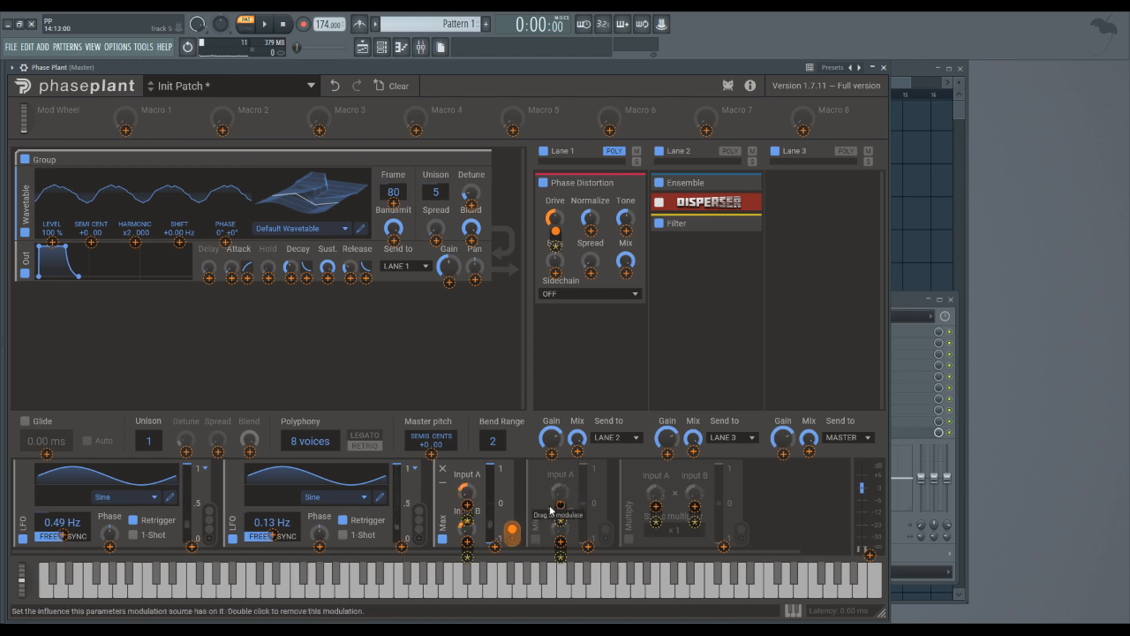
{"action": "left_click", "coordinate": [773, 505]}
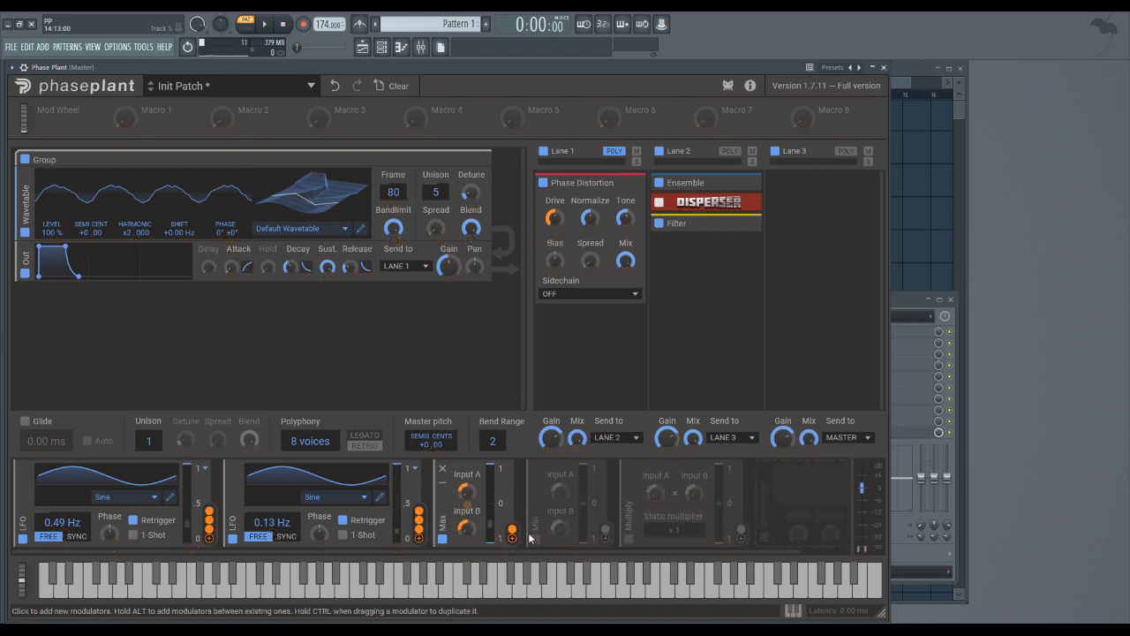
{"action": "left_click", "coordinate": [536, 539]}
{"action": "left_click", "coordinate": [628, 540]}
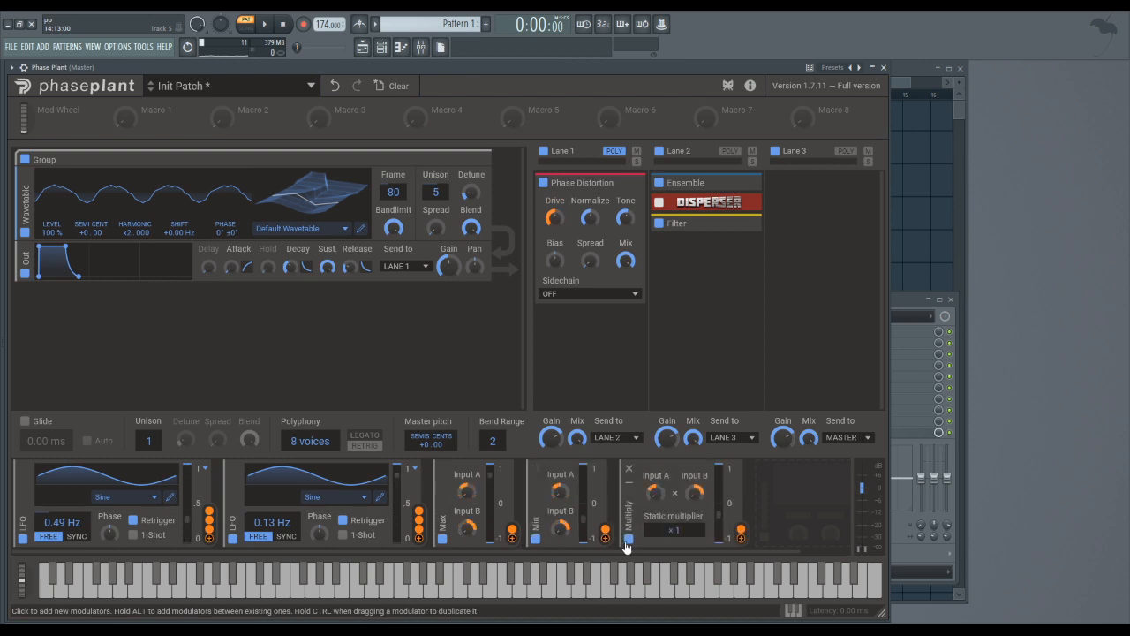
{"action": "left_click", "coordinate": [628, 540]}
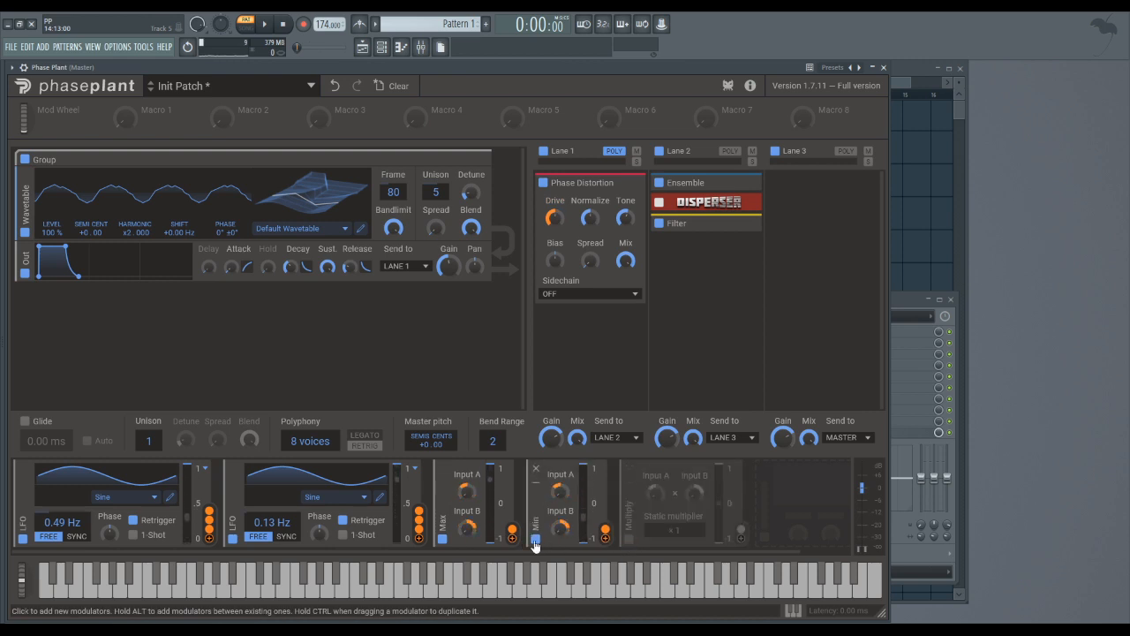
{"action": "left_click", "coordinate": [534, 539]}
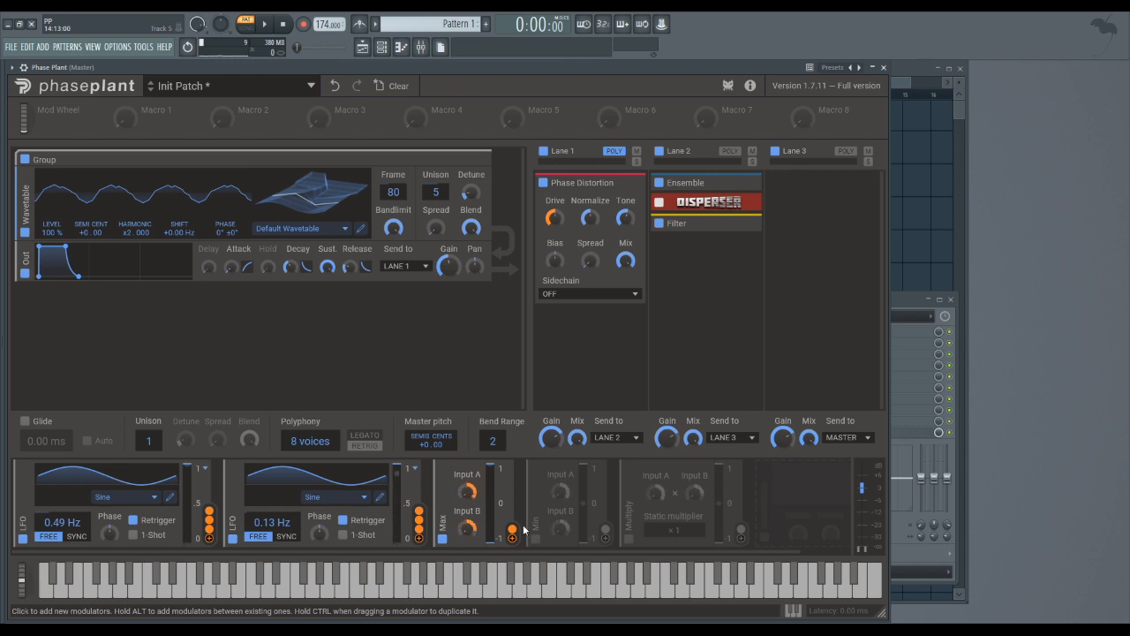
- Play the G3 note on the on-screen keyboard to audition the Max modulator driving Phase Distortion
{"action": "left_click", "coordinate": [418, 596]}
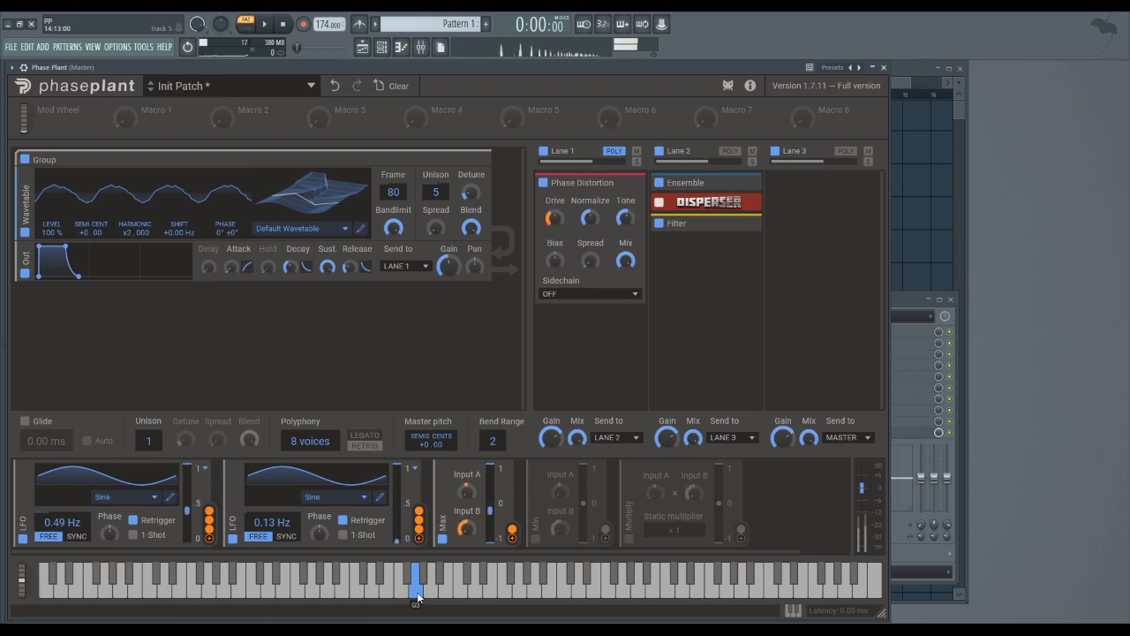
{"action": "left_click_drag", "start_coordinate": [417, 592], "coordinate": [418, 592]}
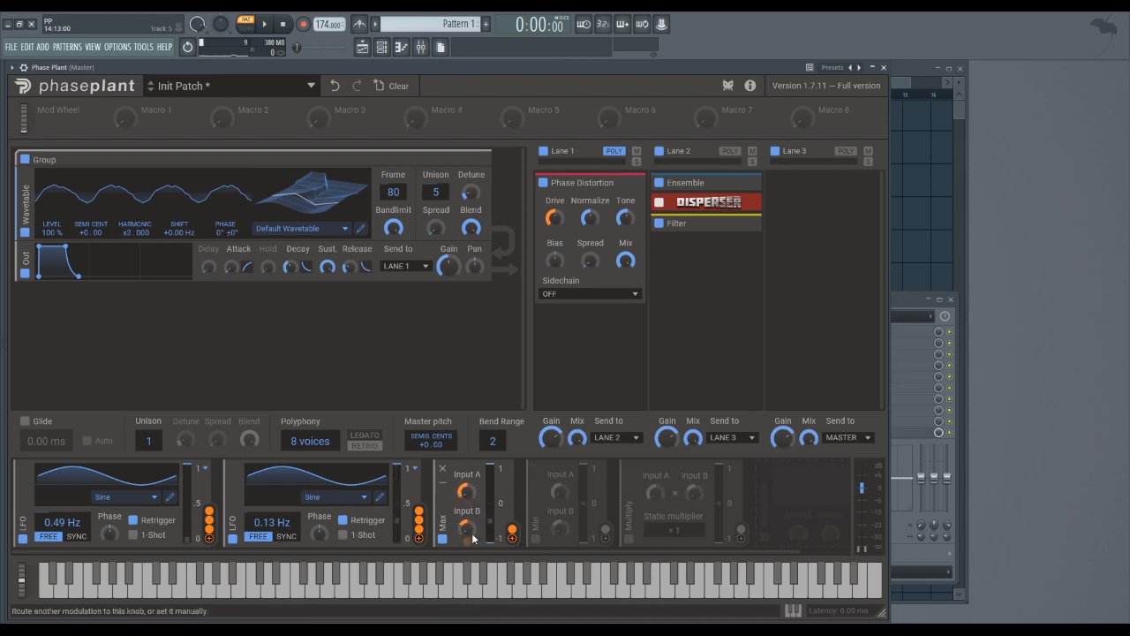
- Disable the Max modulator, enable Min in its place, and play a note to audition it
{"action": "left_click", "coordinate": [441, 539]}
{"action": "left_click", "coordinate": [535, 538]}
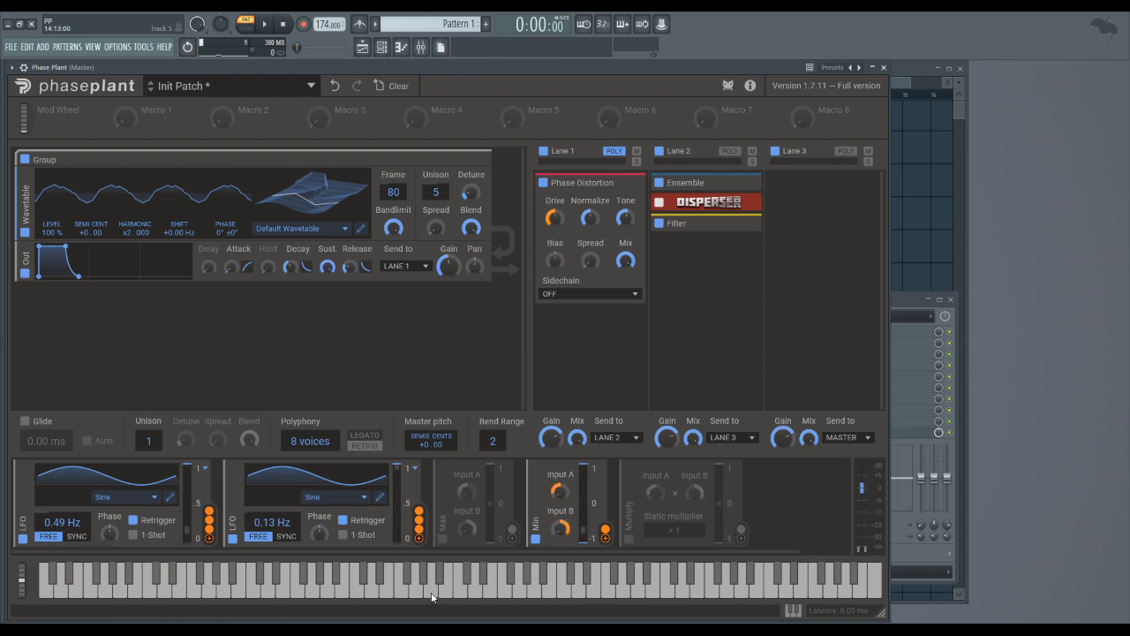
{"action": "left_click_drag", "start_coordinate": [432, 597], "coordinate": [416, 597]}
- Disable the Min modulator and enable the Multiply modulator instead
{"action": "left_click", "coordinate": [535, 538]}
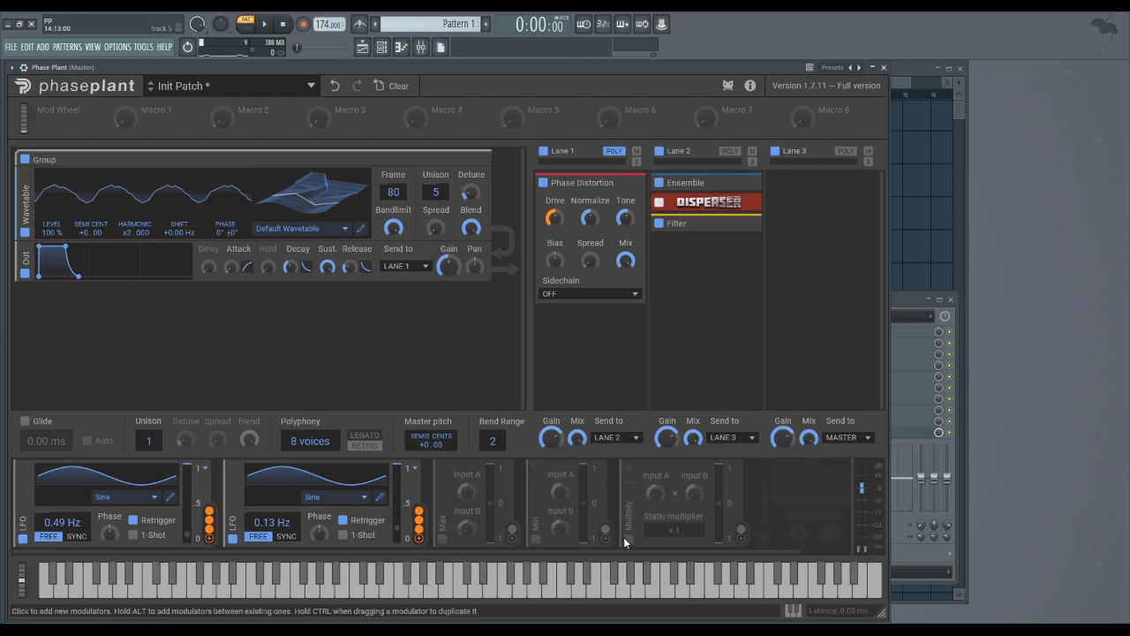
{"action": "left_click", "coordinate": [627, 538]}
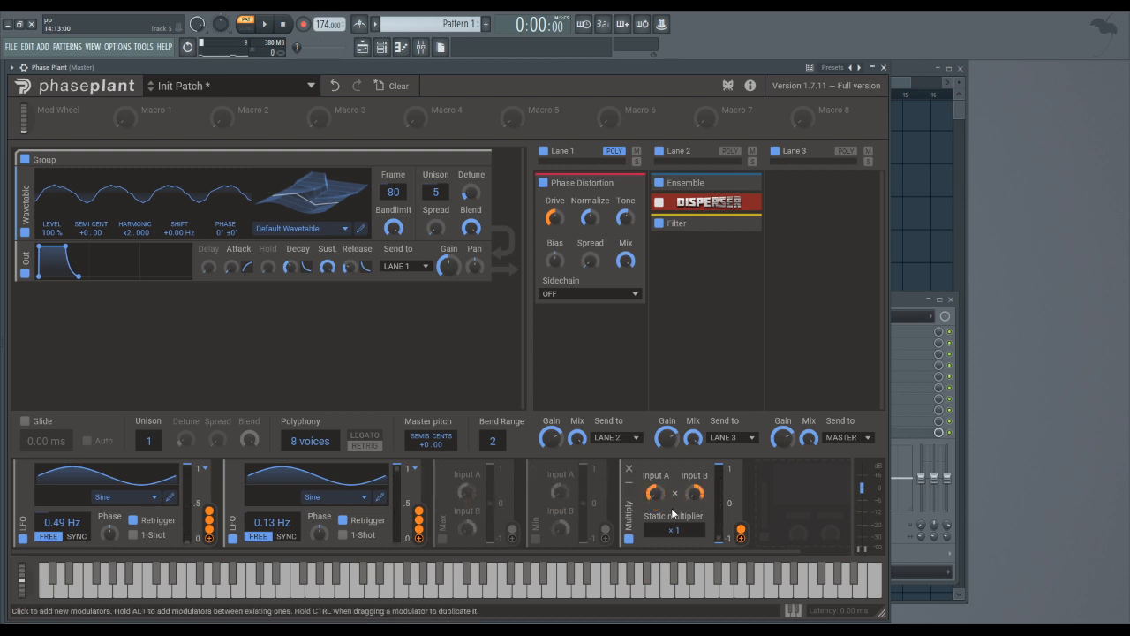
- Try different static multiplier values on the Multiply modulator, such as 0.1, and return it to 1
{"action": "left_click_drag", "start_coordinate": [672, 531], "coordinate": [673, 582]}
{"action": "left_click_drag", "start_coordinate": [674, 530], "coordinate": [674, 558]}
{"action": "mouse_move", "coordinate": [675, 530]}
{"action": "left_mouse_down"}
{"action": "mouse_move", "coordinate": [674, 477]}
{"action": "mouse_move", "coordinate": [674, 530]}
{"action": "left_mouse_up"}
{"action": "left_click_drag", "start_coordinate": [675, 530], "coordinate": [675, 486]}
{"action": "mouse_move", "coordinate": [675, 530]}
{"action": "left_mouse_down"}
{"action": "mouse_move", "coordinate": [675, 514]}
{"action": "mouse_move", "coordinate": [674, 530]}
{"action": "left_mouse_up"}
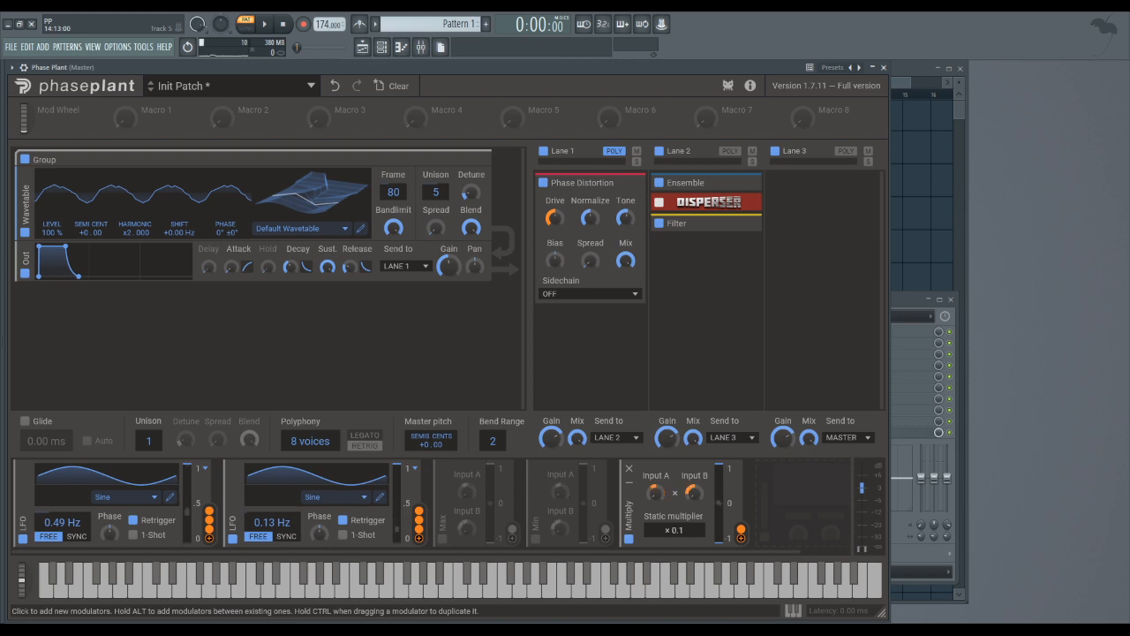
{"action": "left_click_drag", "start_coordinate": [675, 530], "coordinate": [674, 494]}
{"action": "mouse_move", "coordinate": [669, 534]}
{"action": "left_mouse_down"}
{"action": "mouse_move", "coordinate": [669, 609]}
{"action": "mouse_move", "coordinate": [669, 534]}
{"action": "left_mouse_up"}
{"action": "mouse_move", "coordinate": [681, 529]}
{"action": "left_mouse_down"}
{"action": "mouse_move", "coordinate": [681, 609]}
{"action": "mouse_move", "coordinate": [681, 529]}
{"action": "mouse_move", "coordinate": [681, 542]}
{"action": "left_mouse_up"}
{"action": "left_click_drag", "start_coordinate": [680, 532], "coordinate": [680, 565]}
- Play the A3 note on the on-screen keyboard to audition the Multiply modulator
{"action": "left_click", "coordinate": [435, 596]}
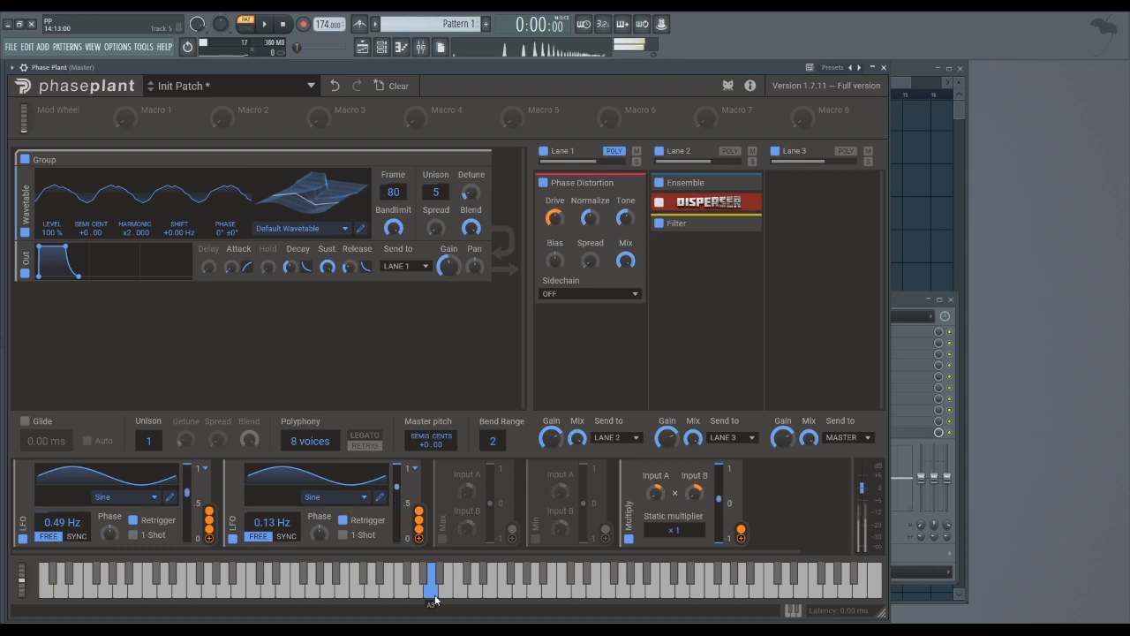
{"action": "left_click_drag", "start_coordinate": [434, 601], "coordinate": [436, 593]}
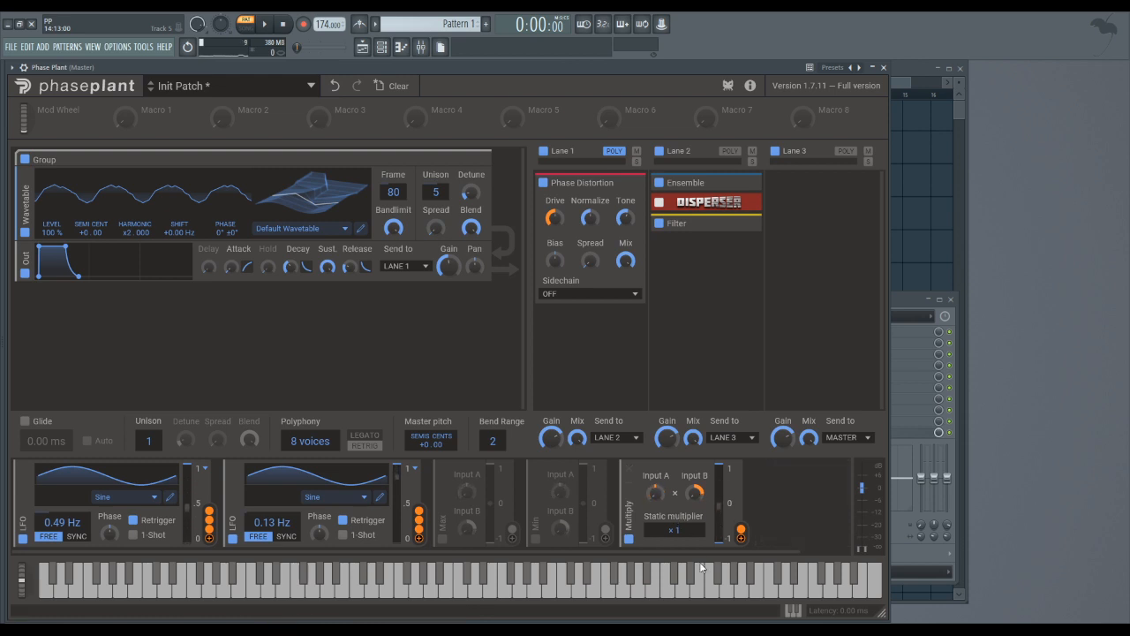
- Try to route the Multiply modulator's output to the wavetable oscillator's Bandlimit, then discard that routing
{"action": "left_click_drag", "start_coordinate": [741, 530], "coordinate": [393, 230]}
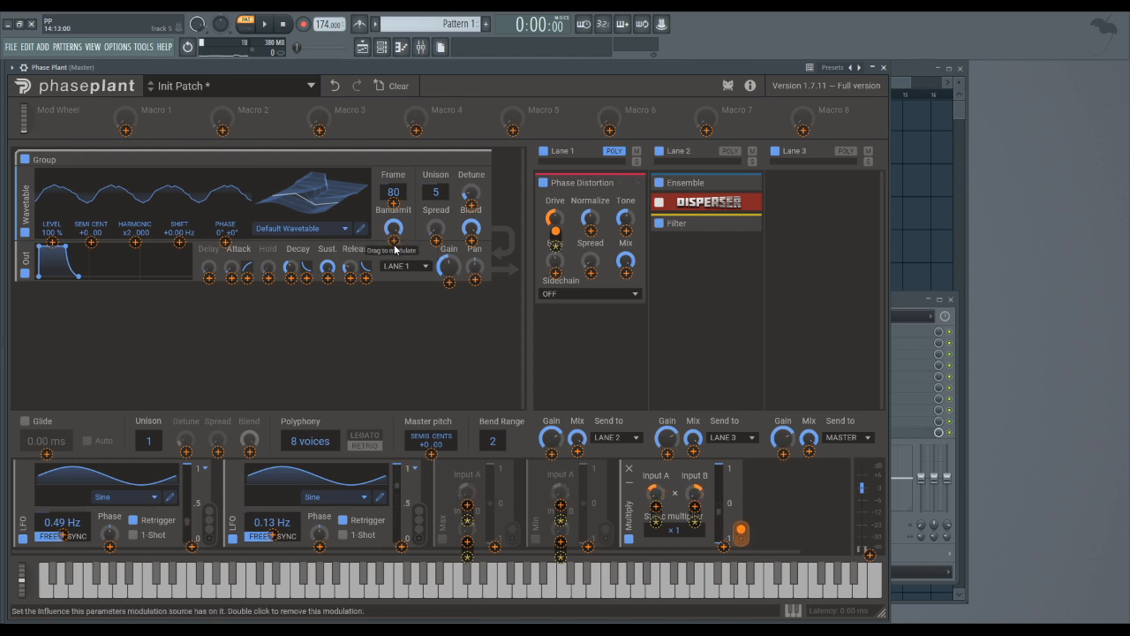
{"action": "double_click", "coordinate": [394, 240]}
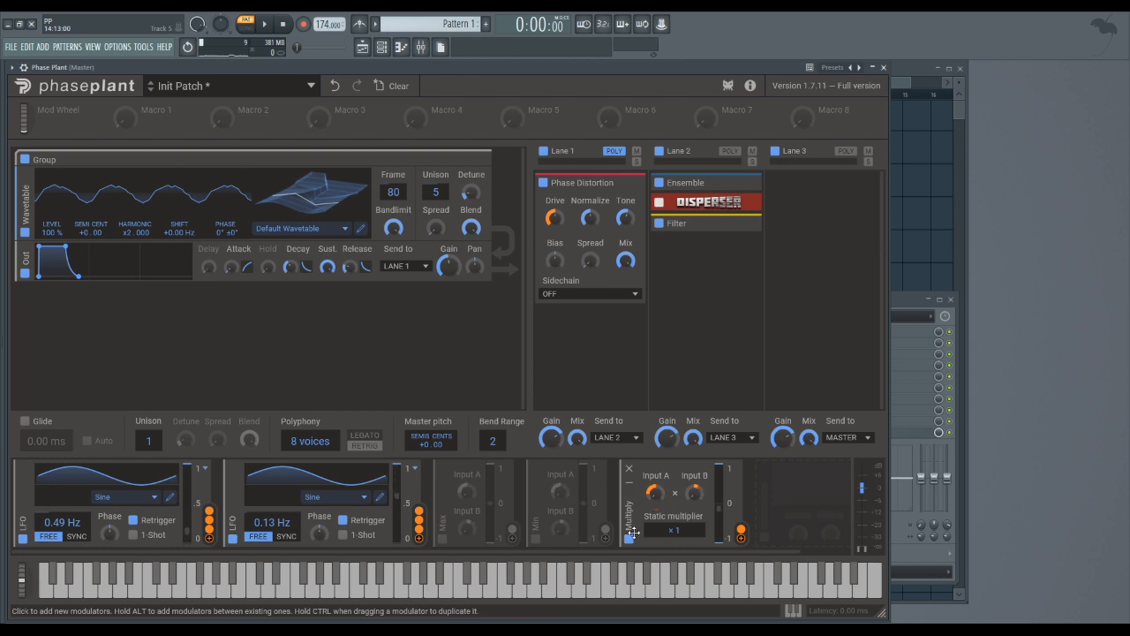
- Try routing the Multiply modulator to the first LFO's output scale at 100%, then remove that modulation
{"action": "left_click", "coordinate": [740, 539]}
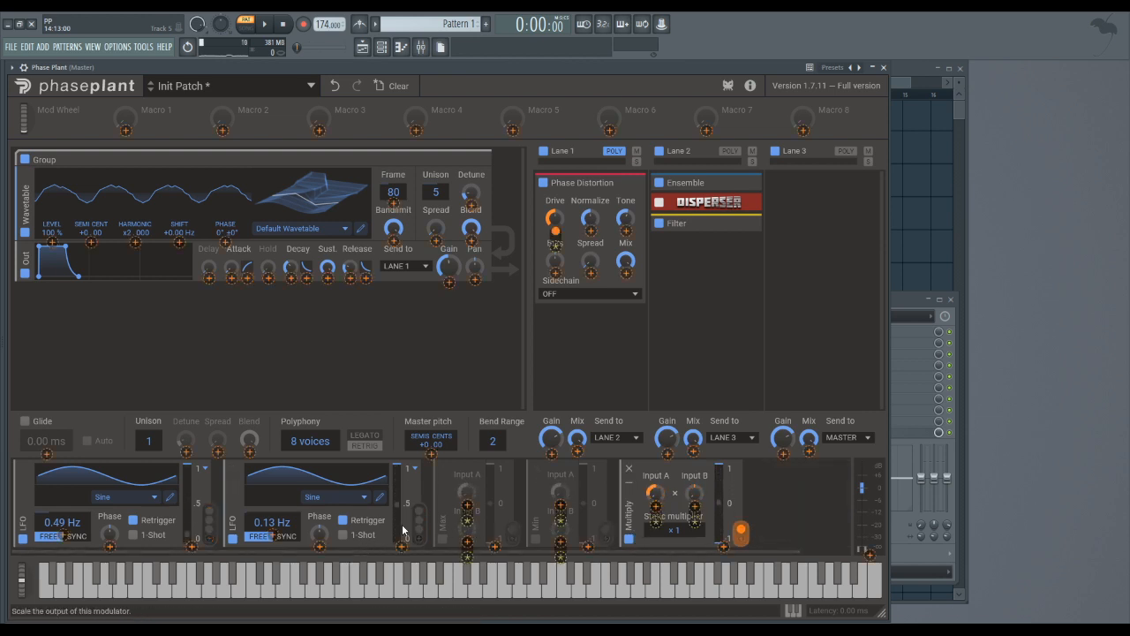
{"action": "left_click", "coordinate": [192, 546]}
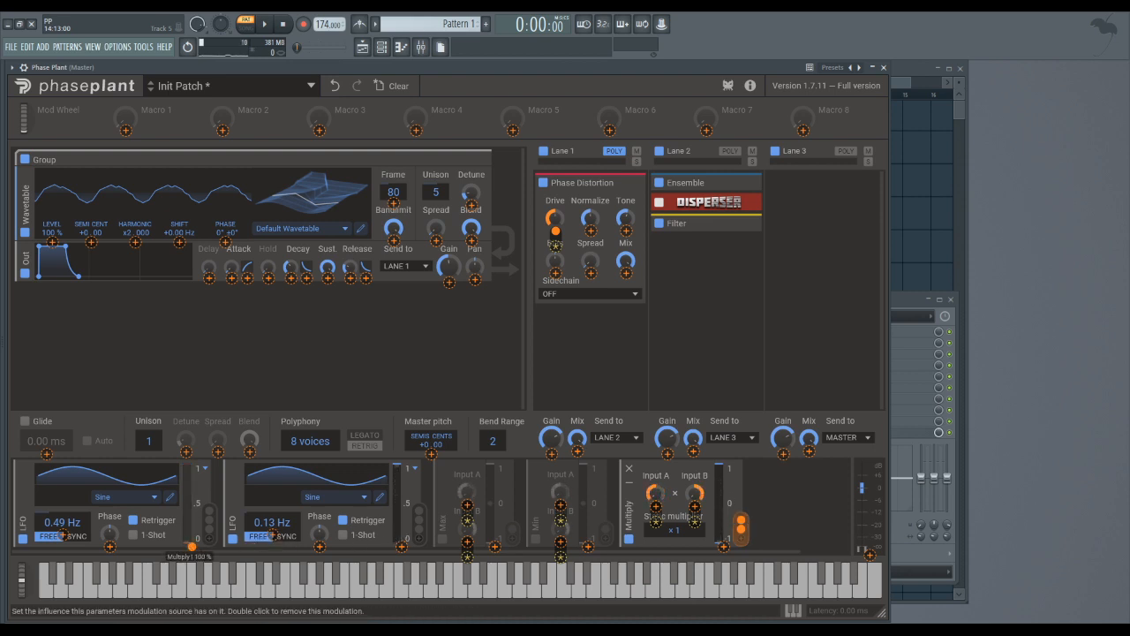
{"action": "left_click_drag", "start_coordinate": [191, 547], "coordinate": [193, 553]}
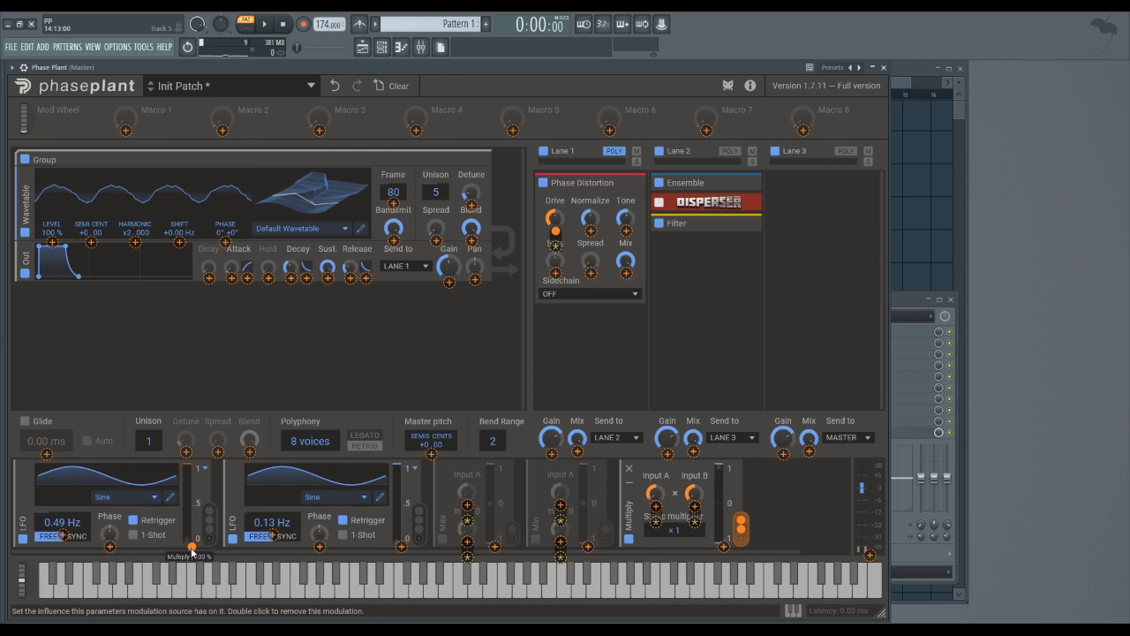
{"action": "double_click", "coordinate": [192, 548]}
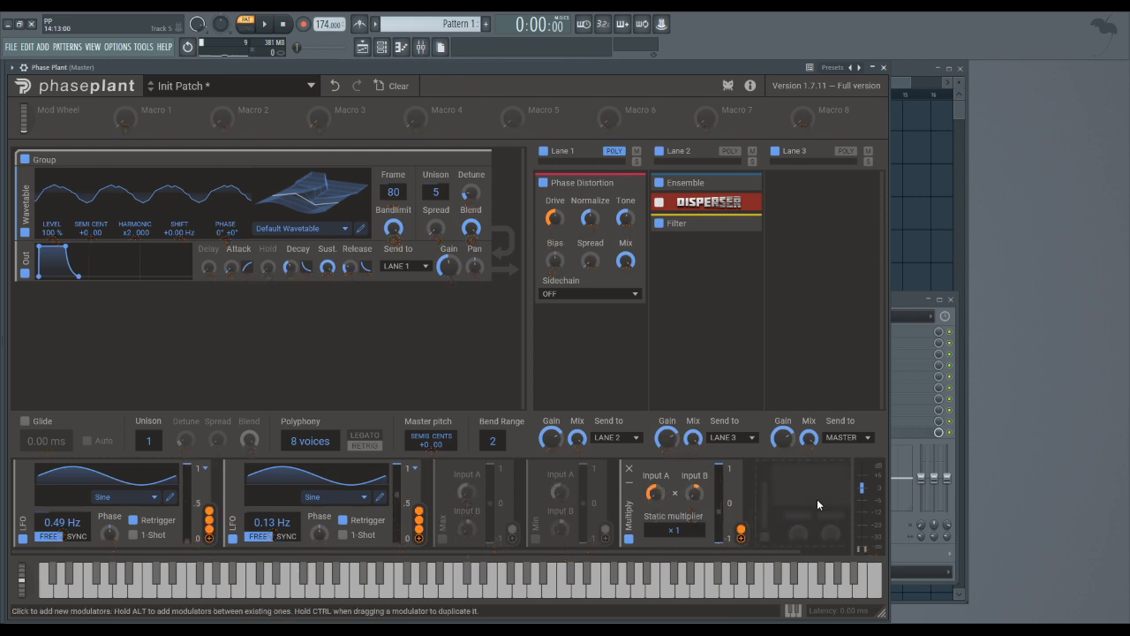